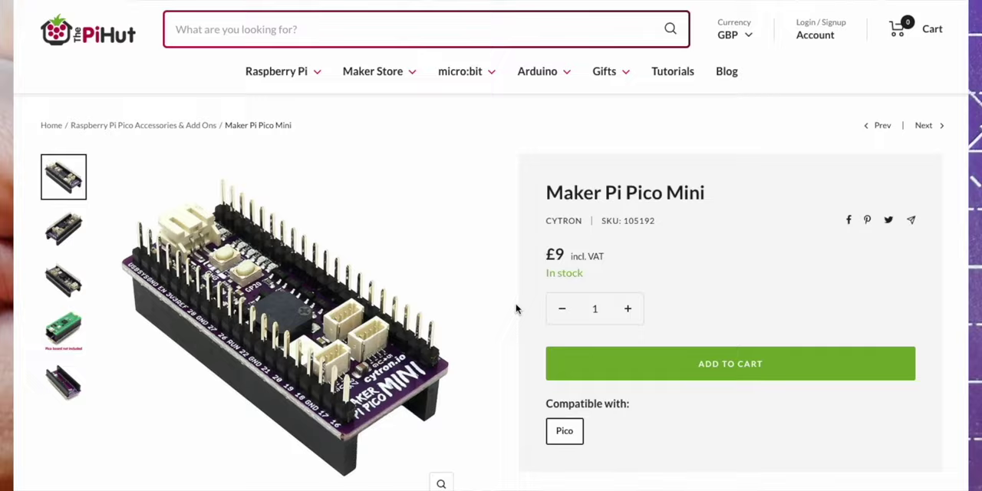
scroll(507, 308, "down", 2)
scroll(484, 303, "down", 1)
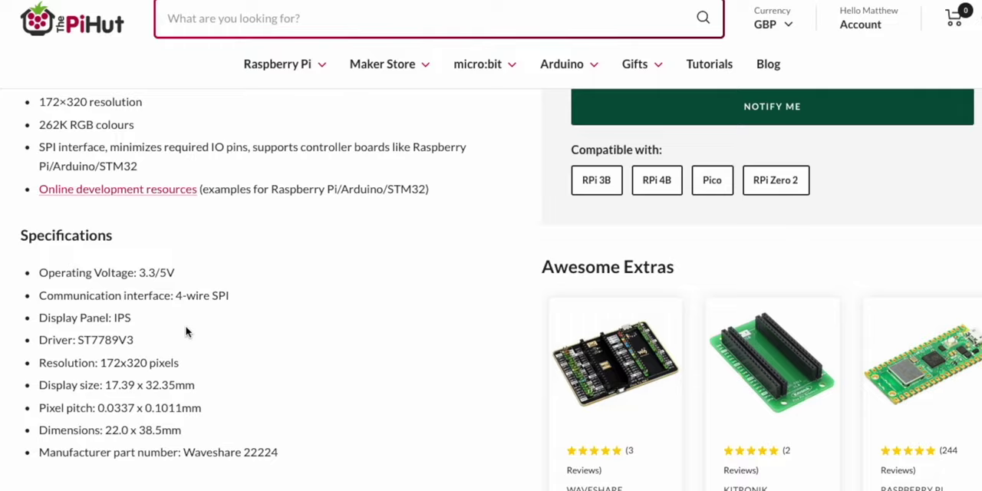
scroll(186, 331, "up", 2)
scroll(185, 332, "up", 3)
scroll(185, 327, "up", 1)
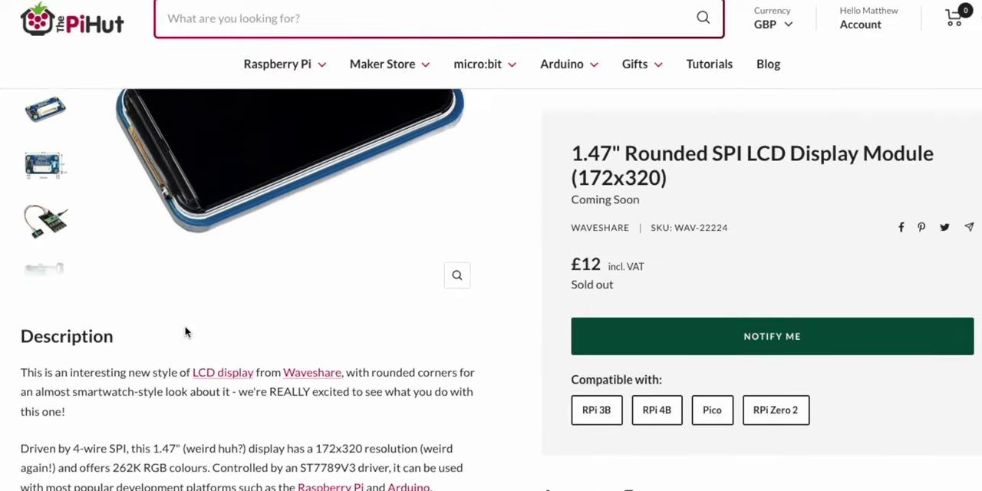
scroll(185, 331, "up", 1)
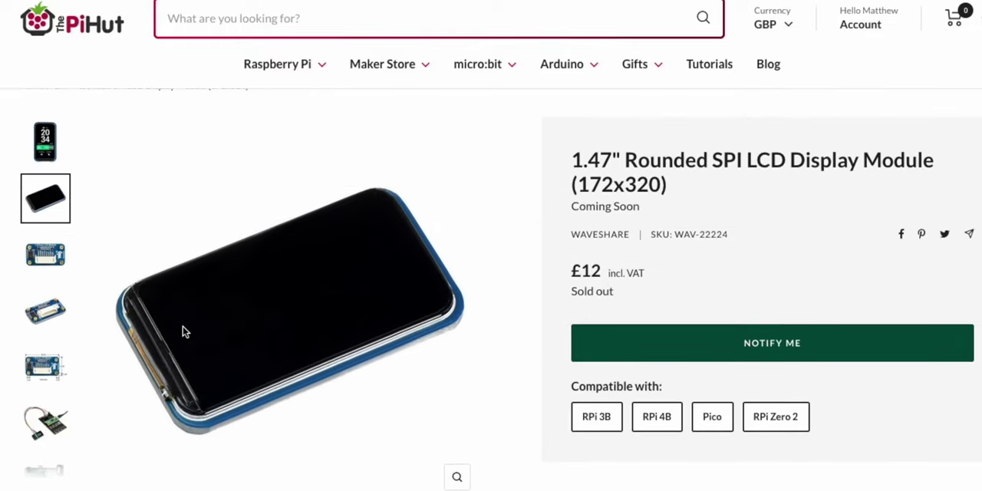